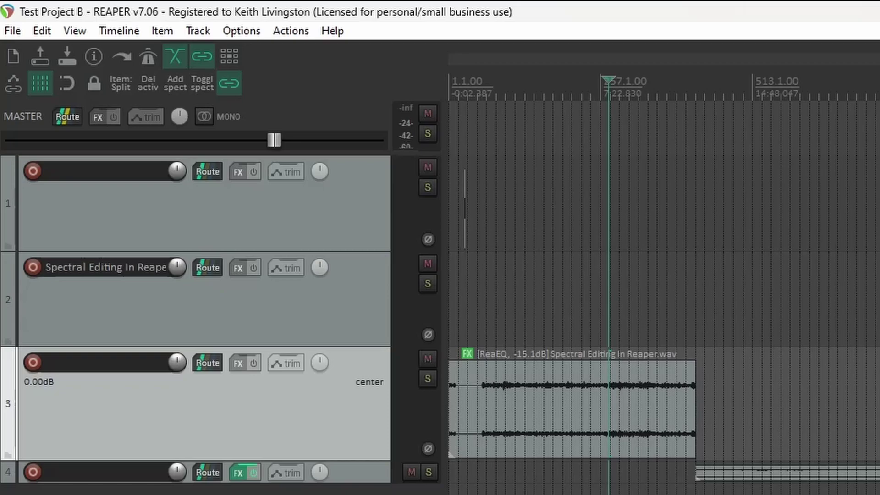
In a new File Explorer window, browse to C:\Reaper Temp and check its Backups and Reapeaks folders
key(super+e)
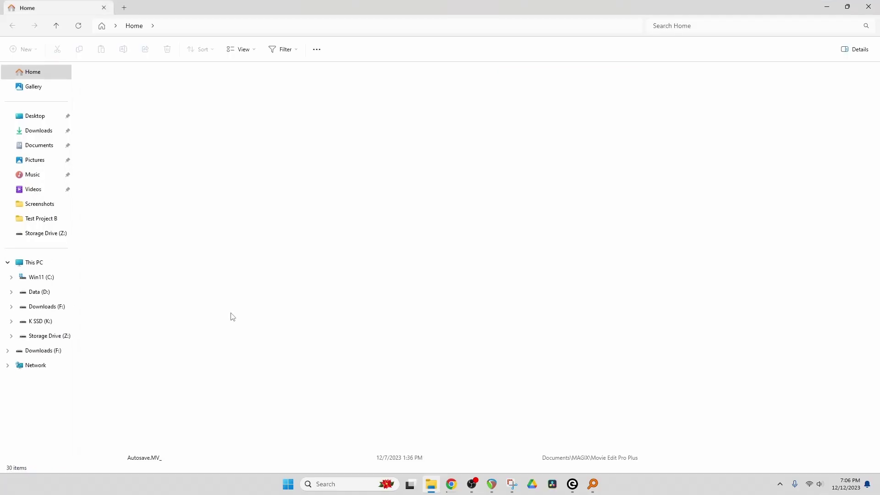
click(39, 281)
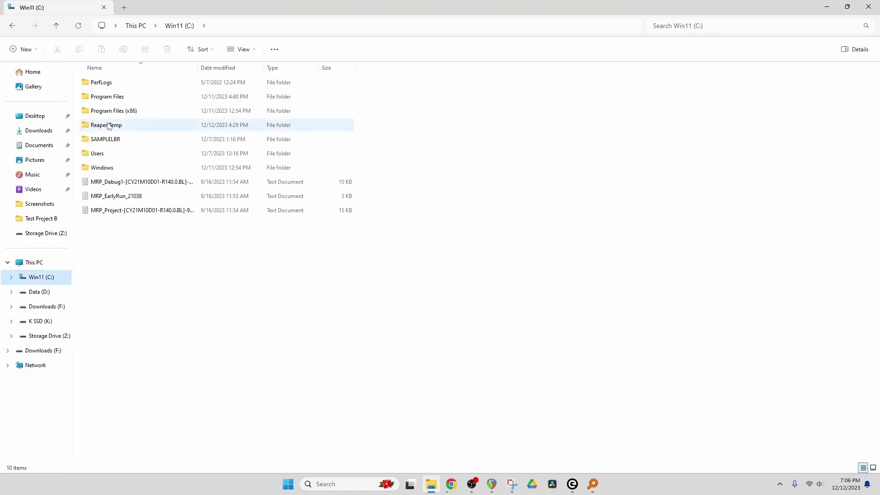
mouse_move(109, 126)
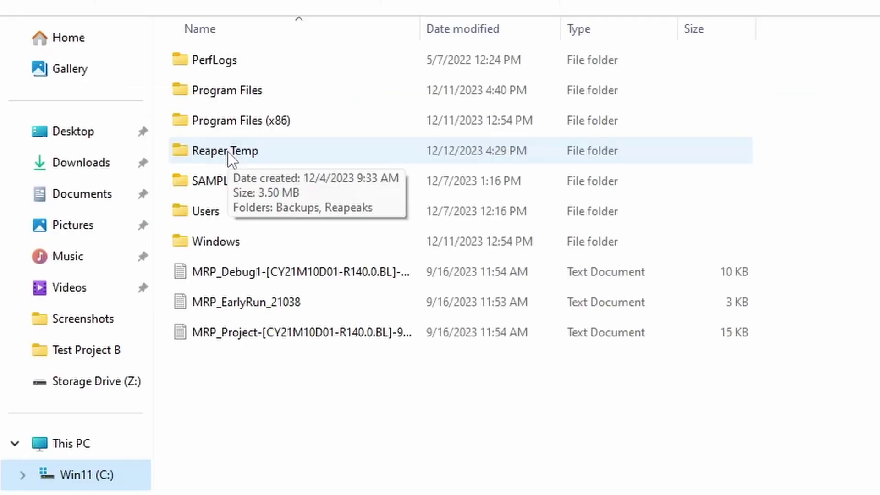
double_click(228, 152)
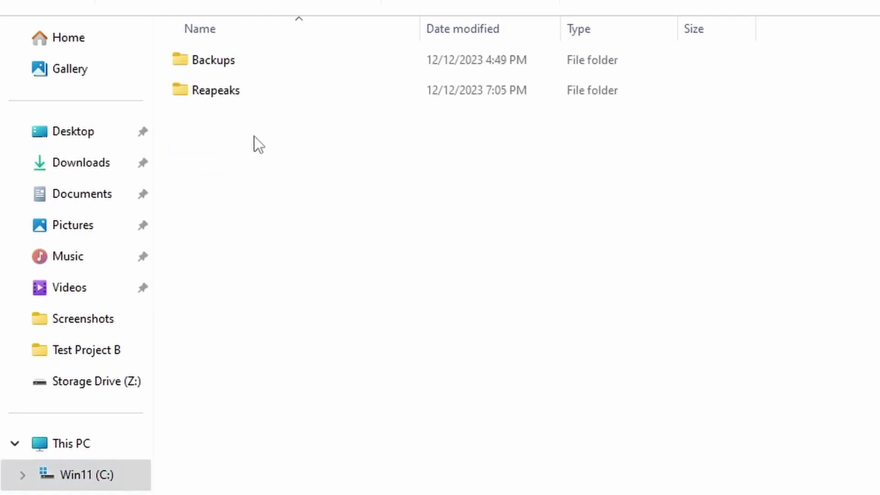
mouse_move(221, 96)
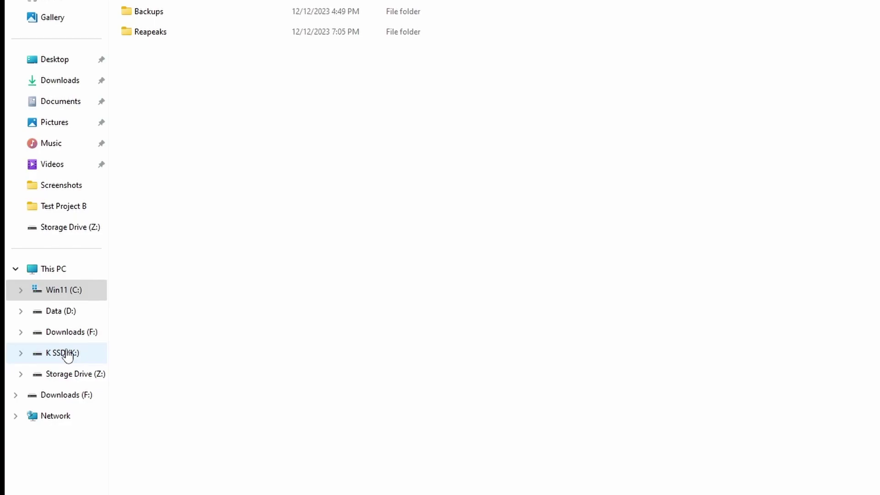
Browse the Song Projects folder on K SSD (K:) down to Test Project B
click(67, 355)
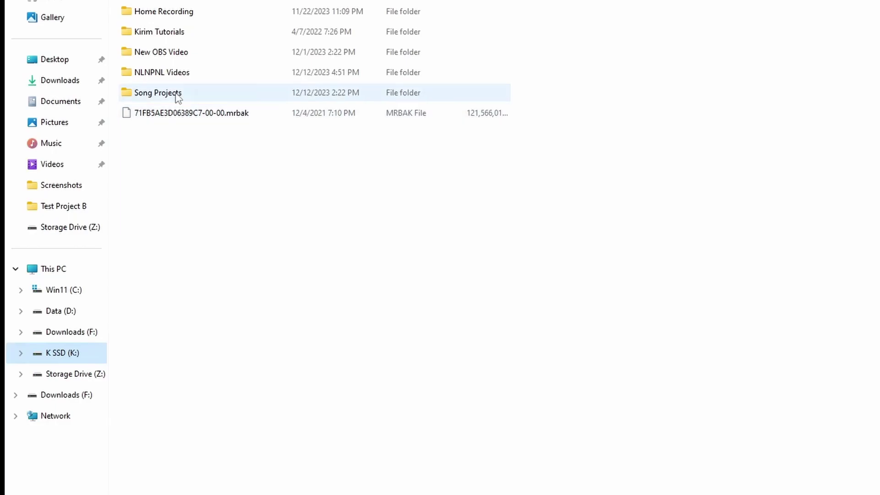
mouse_move(178, 98)
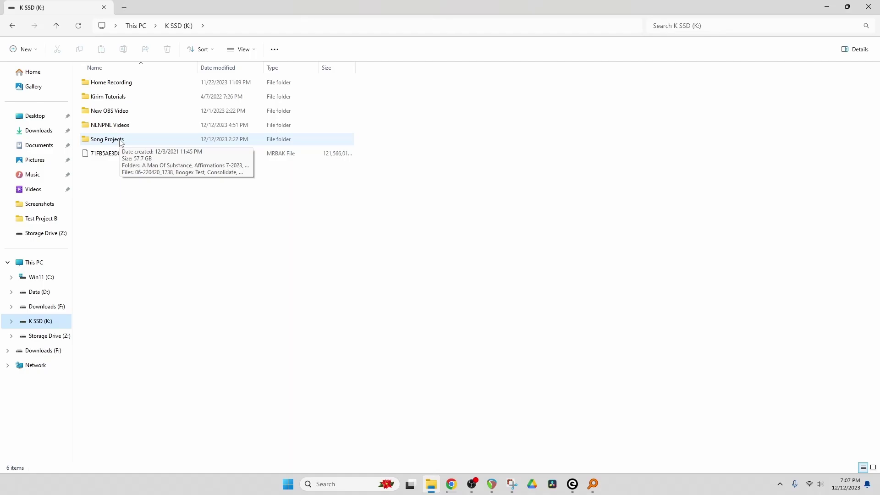
double_click(121, 142)
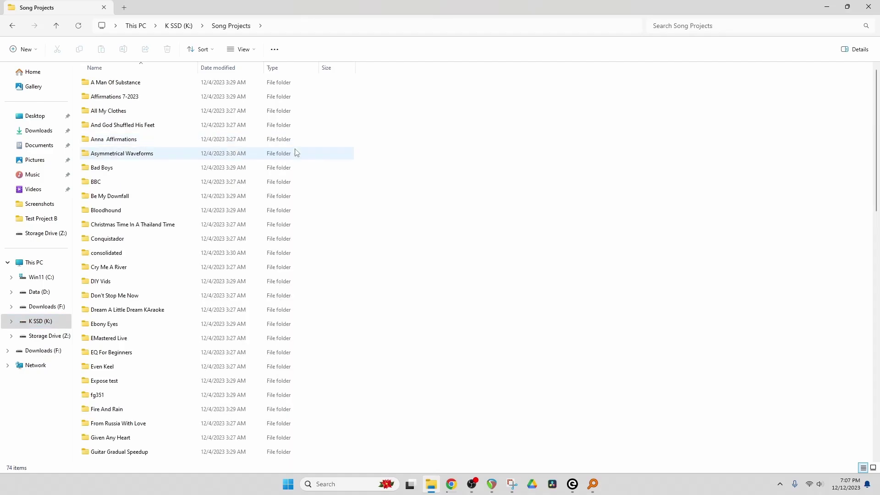
scroll(374, 188, down, 8)
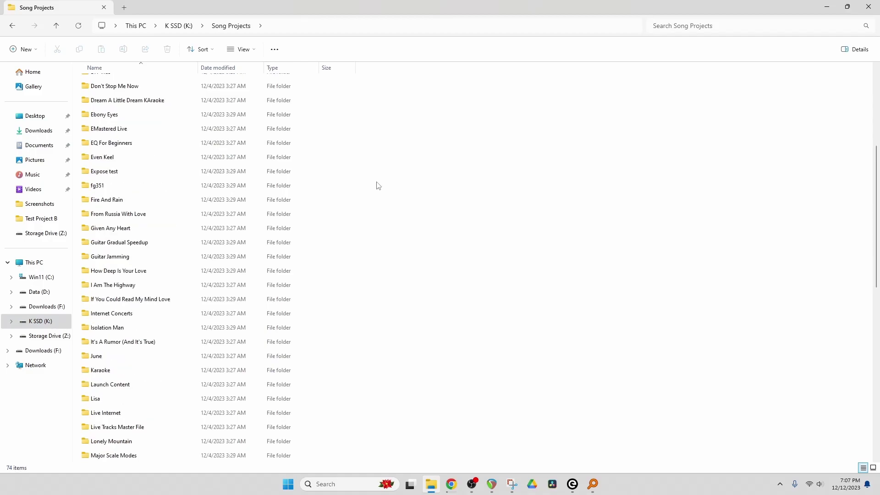
scroll(378, 186, down, 5)
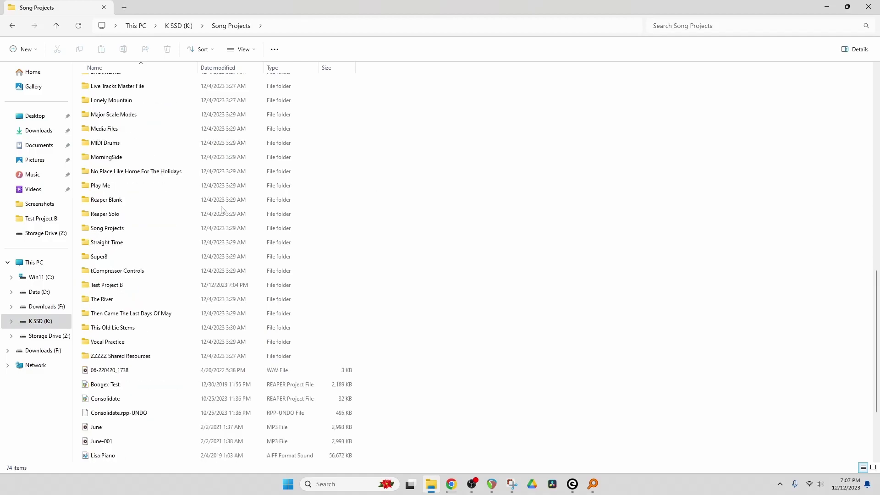
Look through Test Project B and its Media Files recordings, then go back up to Song Projects
double_click(105, 286)
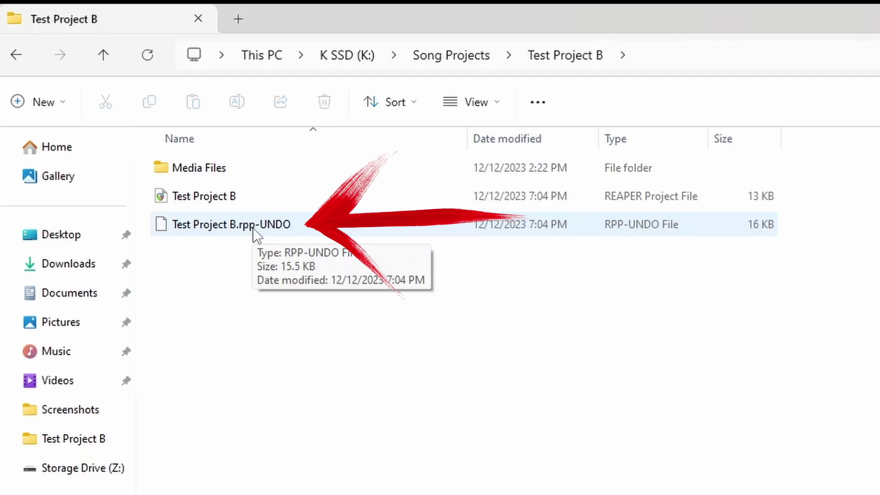
double_click(190, 169)
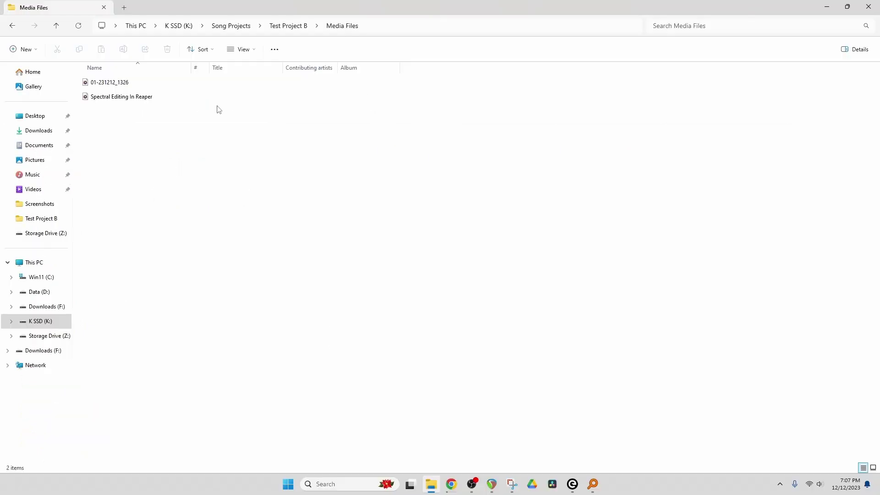
click(228, 28)
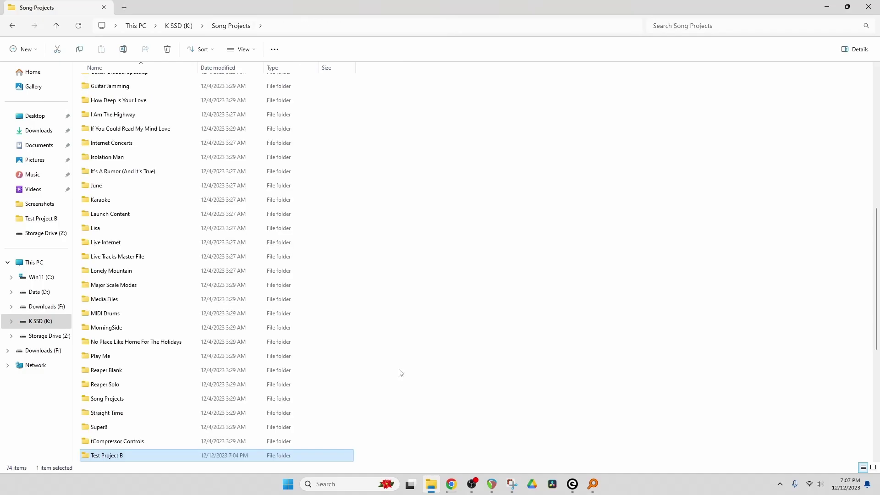
In REAPER's Project Settings Media tab, confirm media is saved to the 'Media Files' path
click(492, 484)
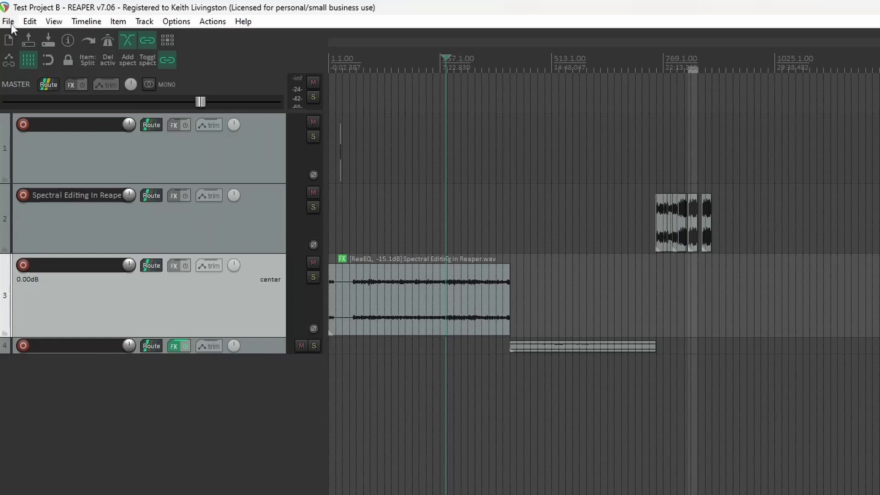
click(11, 24)
mouse_move(312, 425)
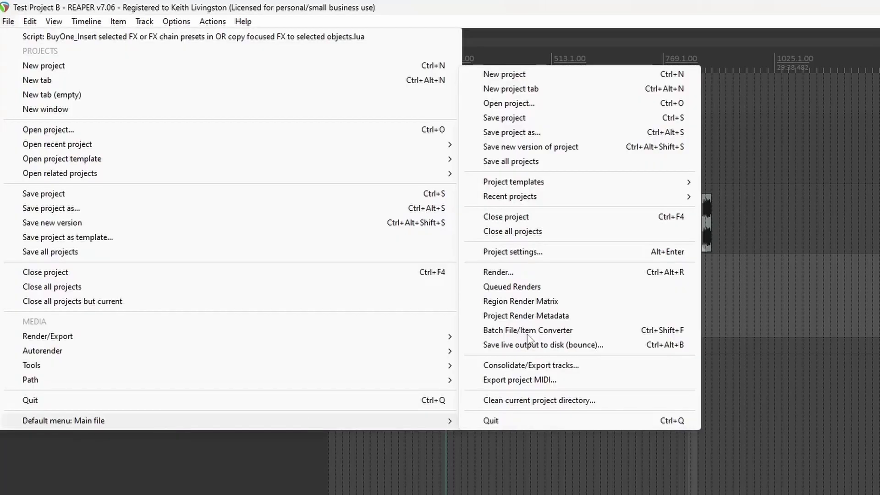
click(536, 258)
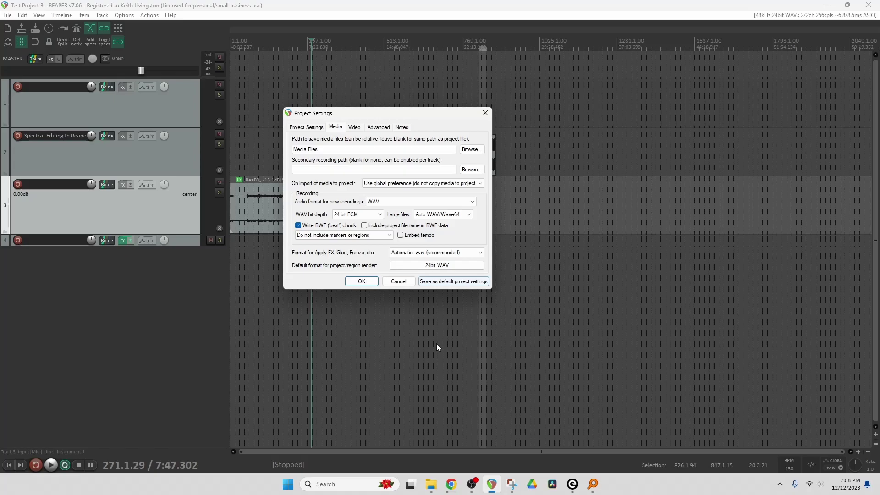
Apply the project settings, then review the Backups and General undo pages in REAPER Preferences
click(446, 284)
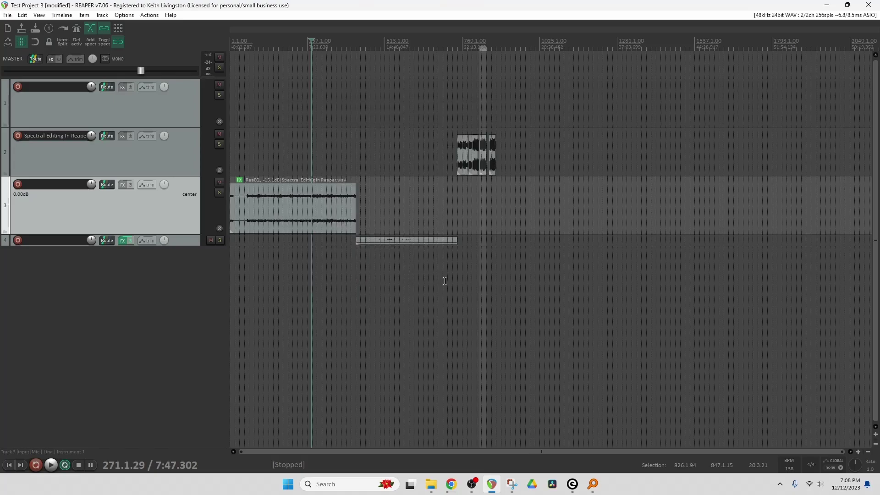
click(128, 16)
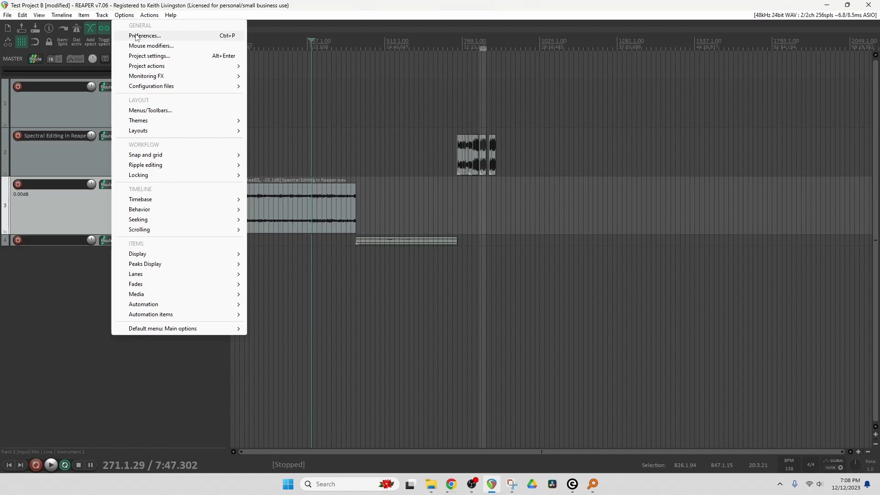
click(136, 36)
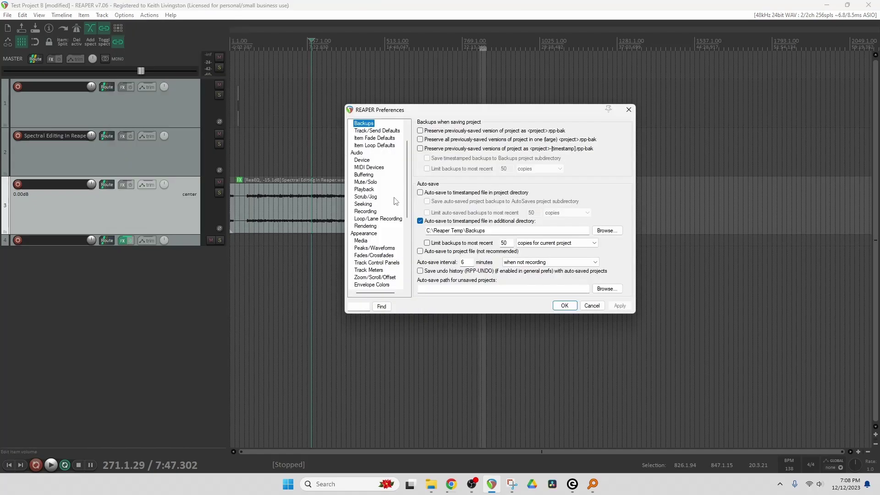
scroll(372, 135, up, 2)
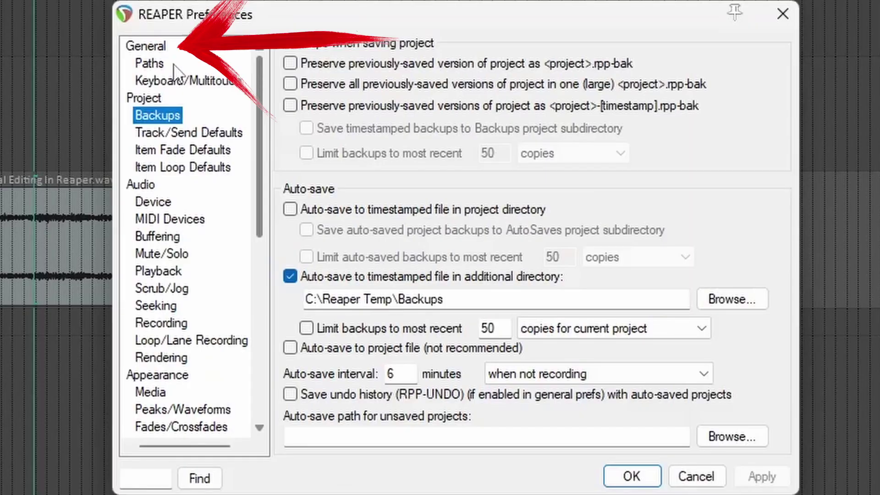
click(362, 124)
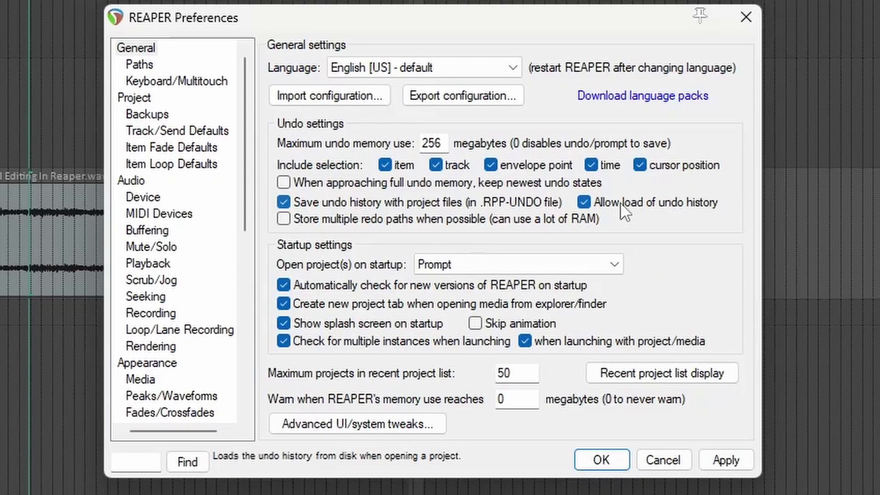
Set the Paths page's peak file folder to C:\Reaper Temp\Reapeaks
click(145, 66)
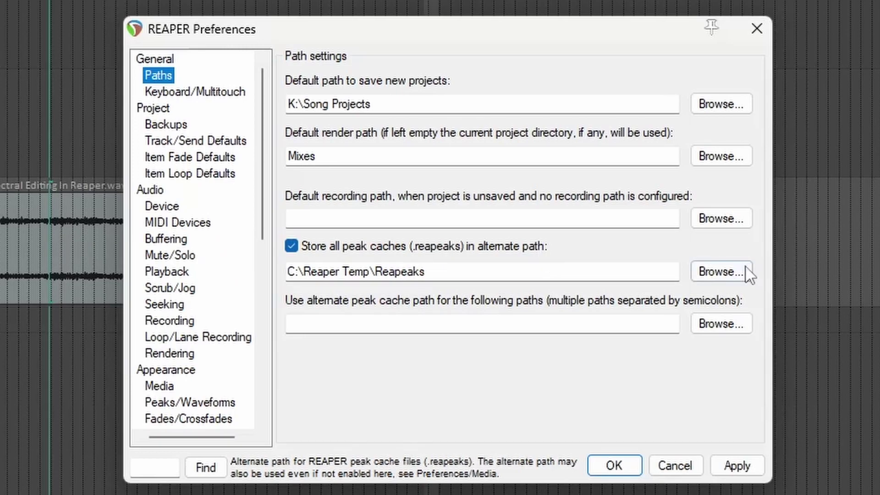
click(720, 271)
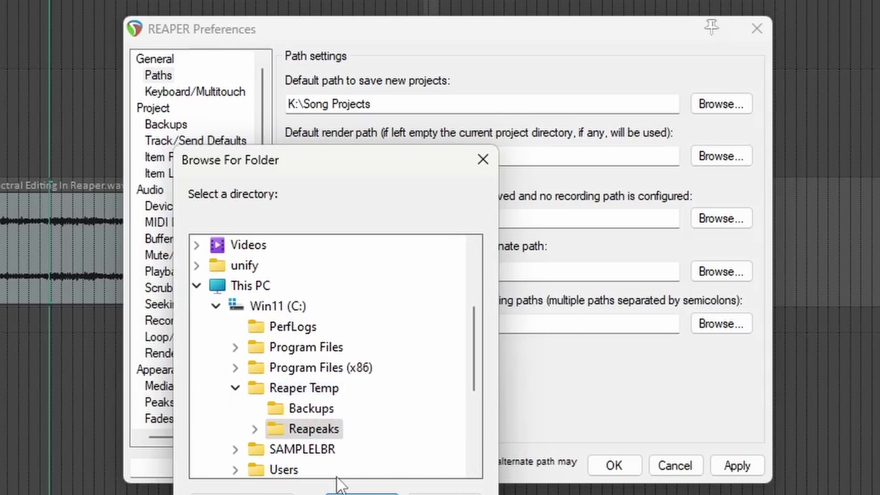
click(349, 491)
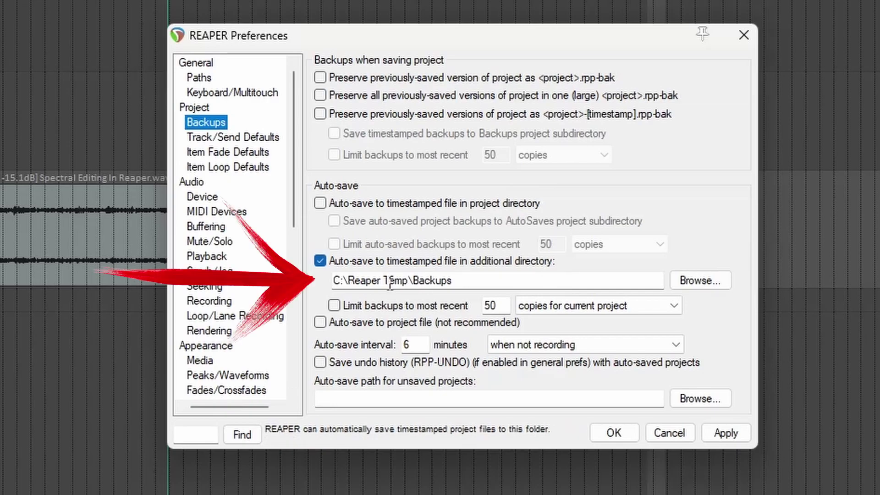
Point auto-save backups to C:\Reaper Temp\Backups and apply the preferences
click(700, 280)
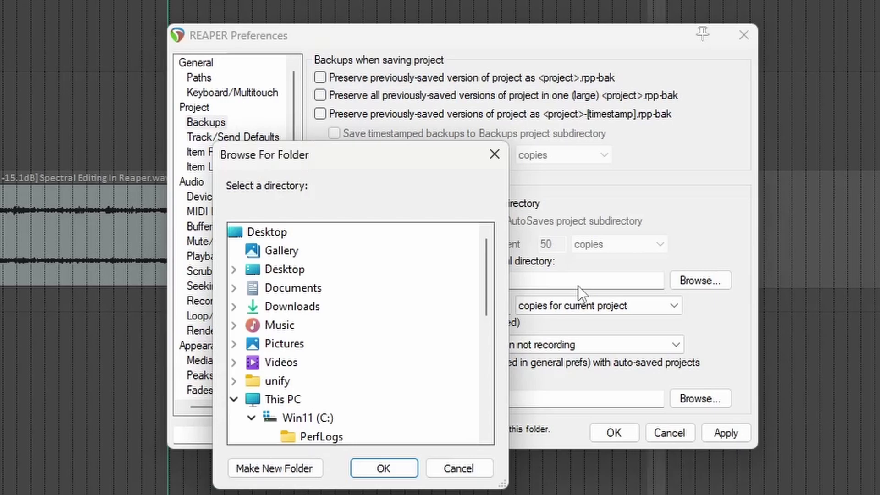
click(339, 362)
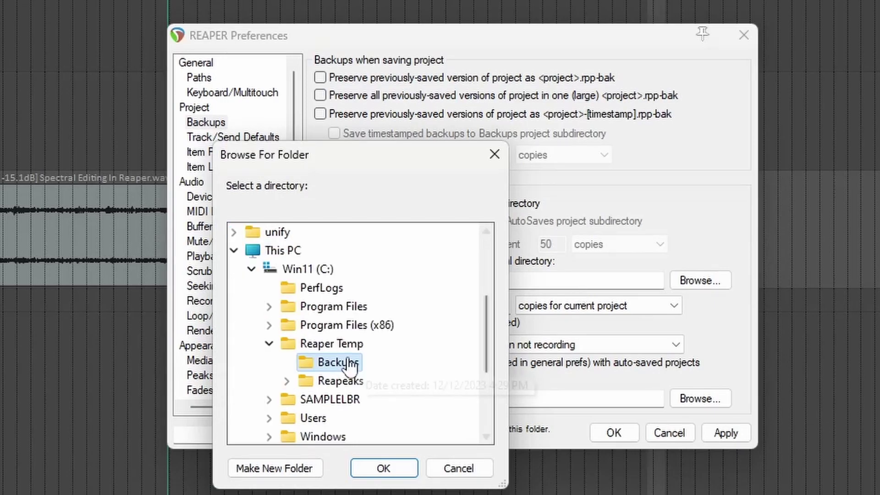
click(369, 462)
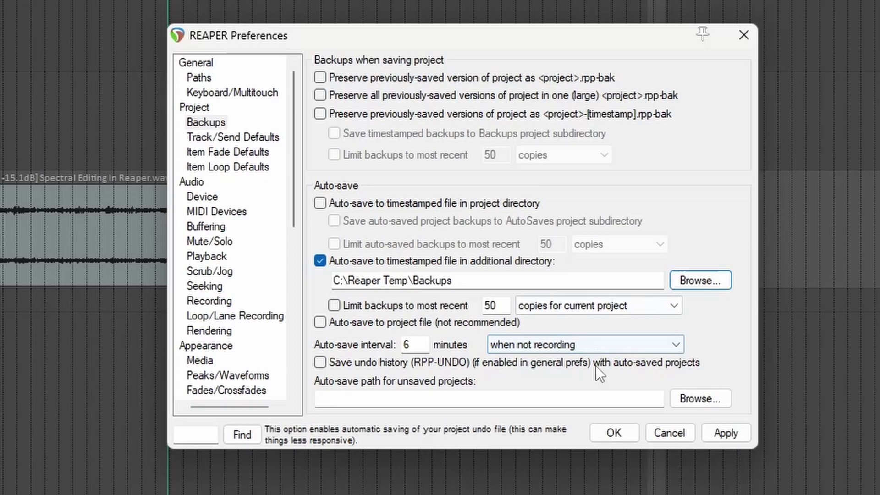
click(725, 433)
Start a new project with one record-armed track using input Mono > Mic | Line 2
key(Escape)
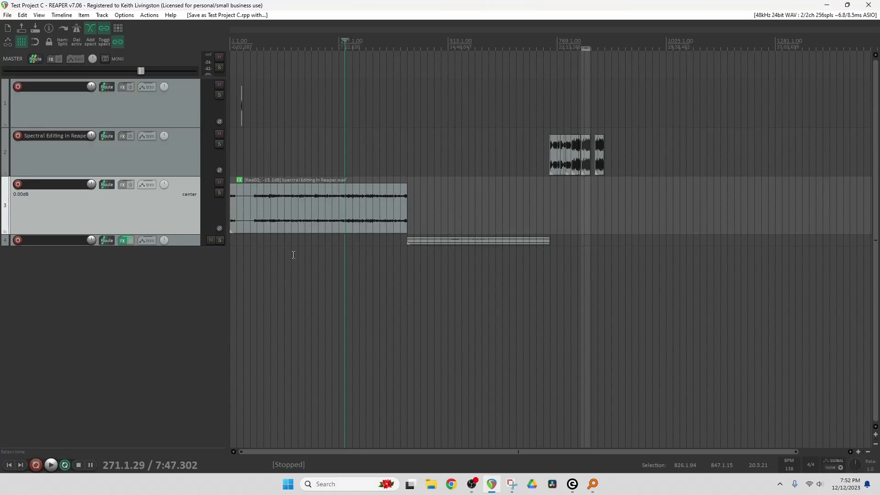
click(6, 17)
click(30, 46)
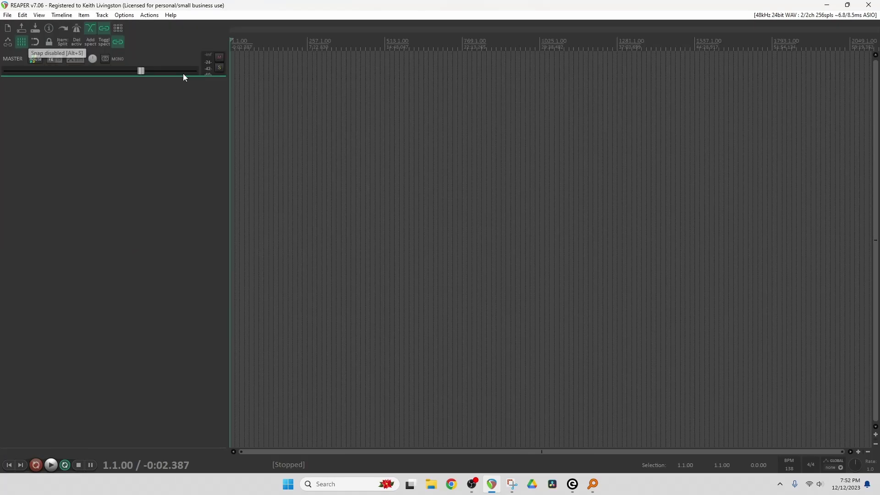
double_click(168, 108)
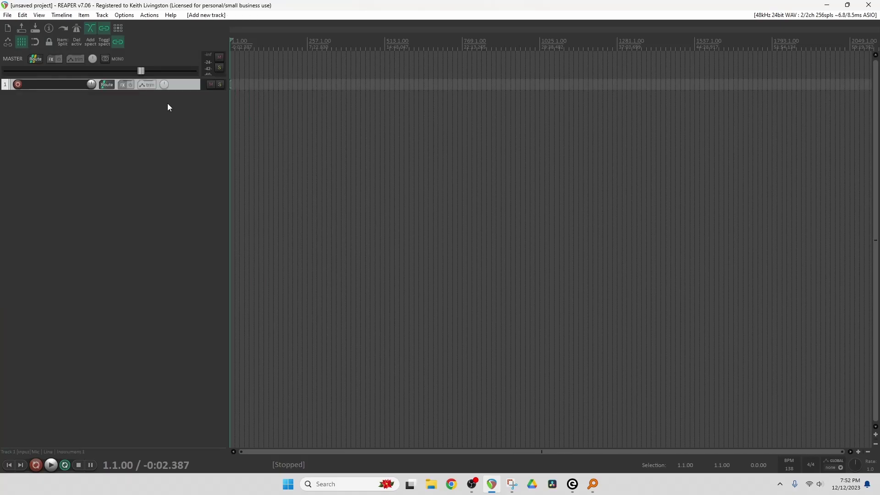
click(19, 87)
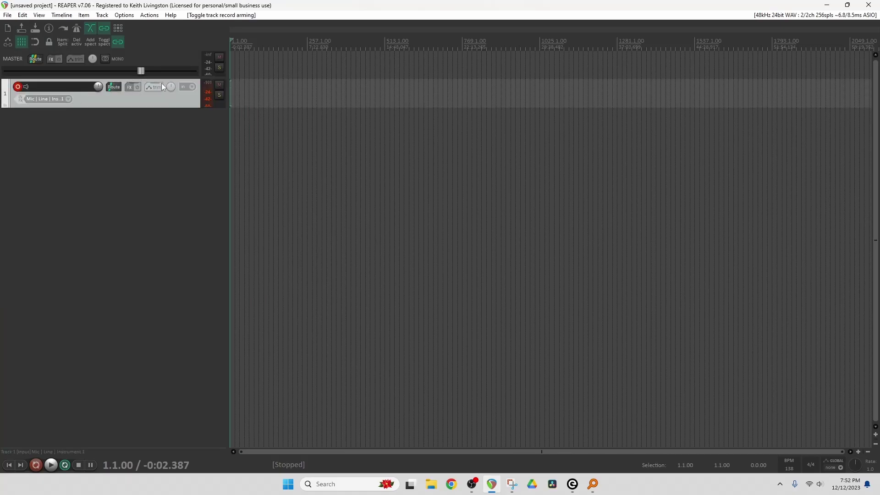
click(69, 100)
mouse_move(117, 105)
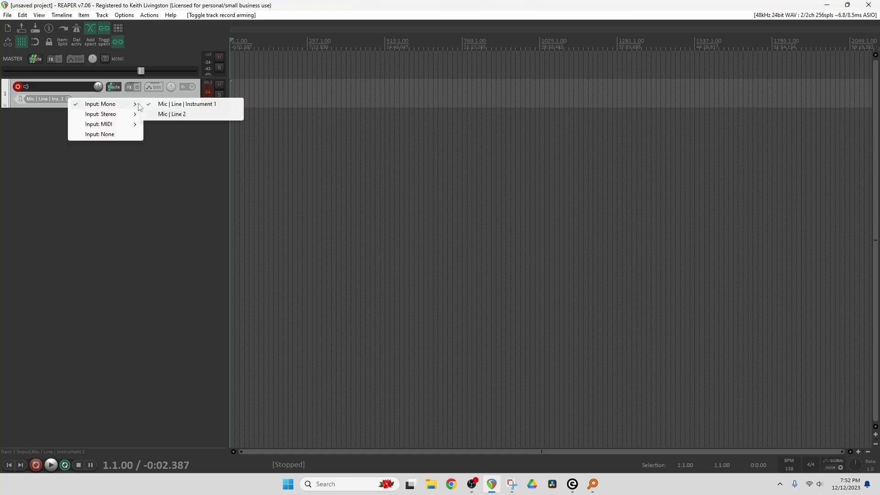
click(175, 114)
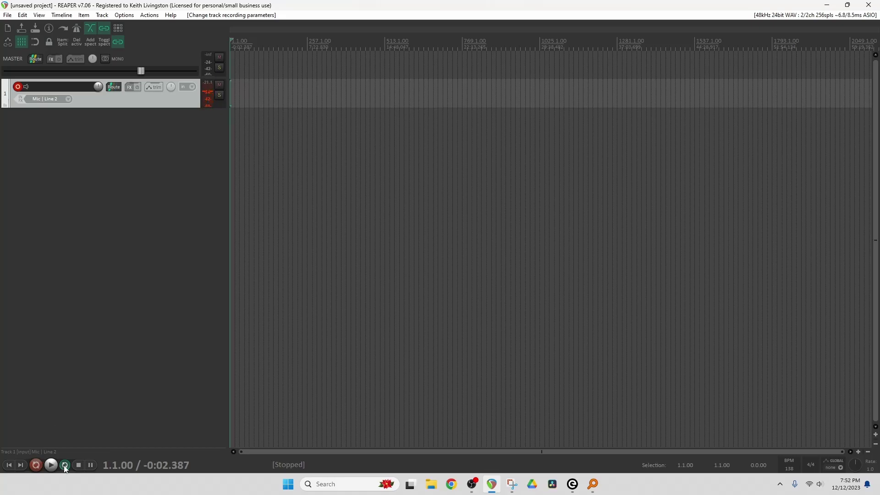
Record and keep a short test take 01-231212_1952.wav, then enlarge track 1
click(36, 464)
scroll(367, 347, up, 10)
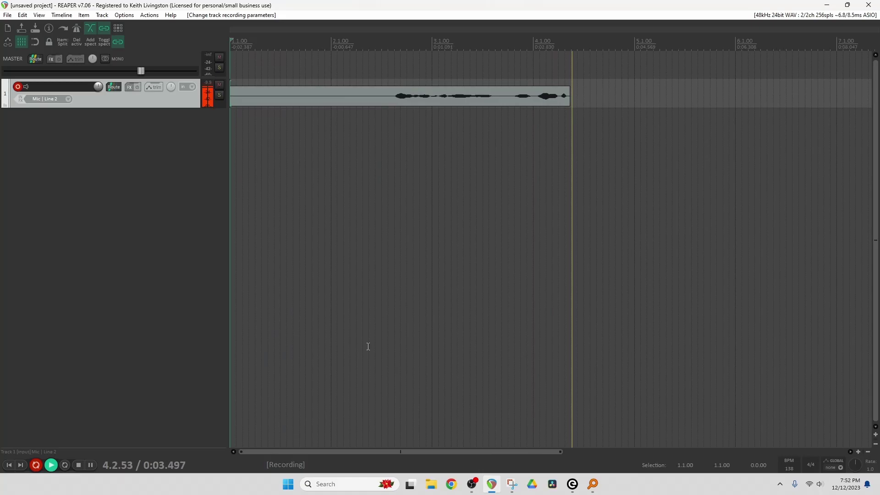
key(space)
key(Return)
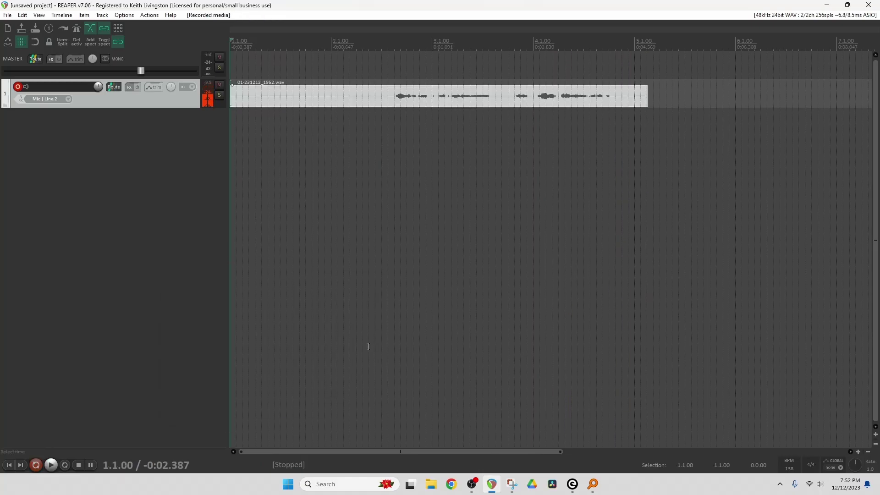
drag(155, 109, 153, 169)
Save the project as 'zazz Turned Blue' with Create subdirectory and Copy all media kept on
click(8, 16)
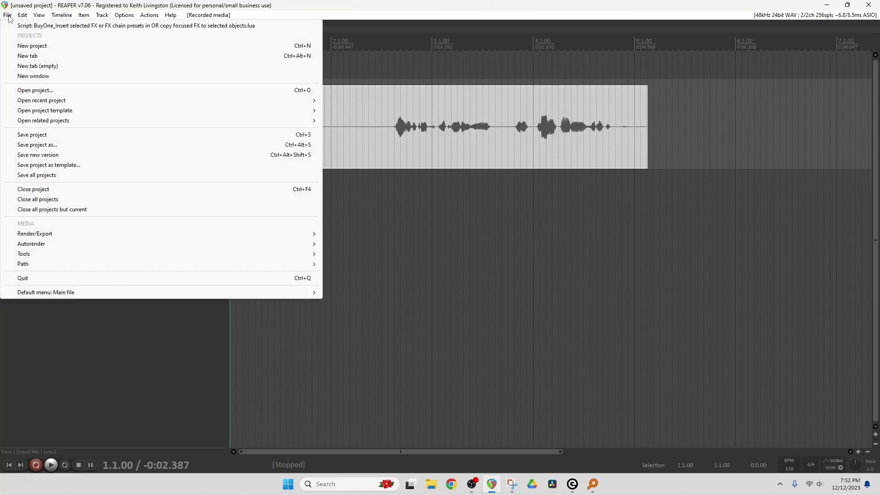
click(36, 135)
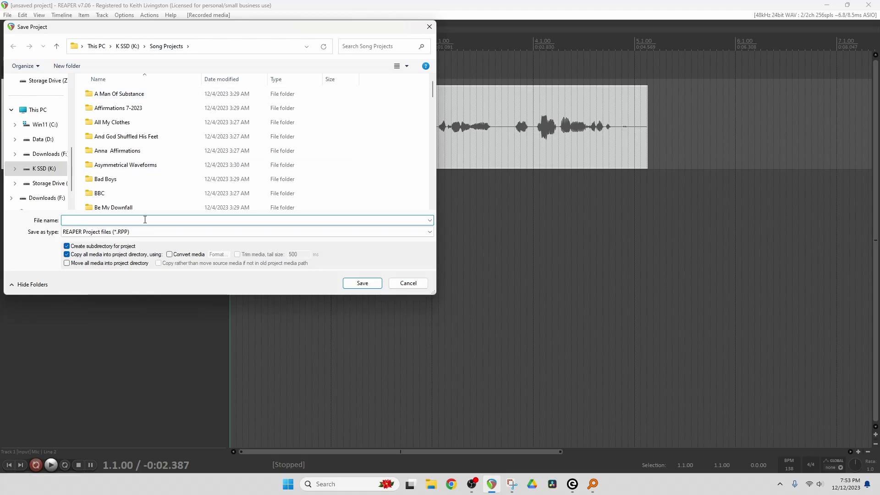
text(zazz Turned Blue)
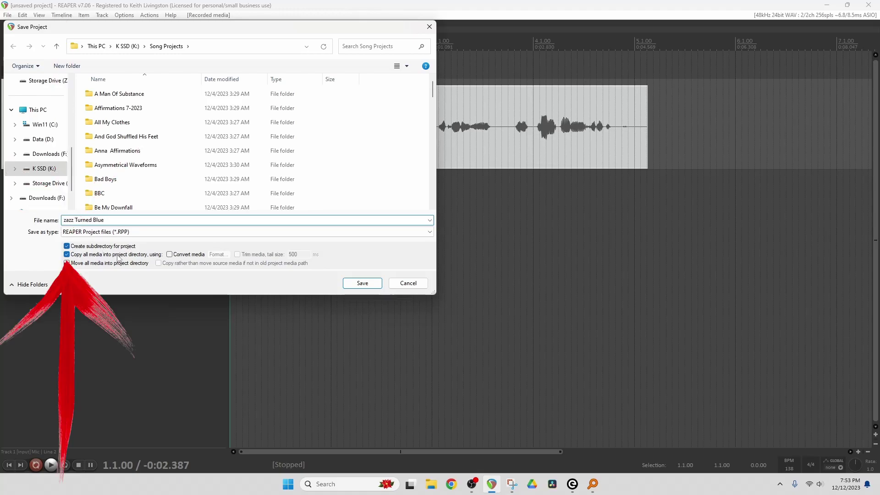
click(362, 283)
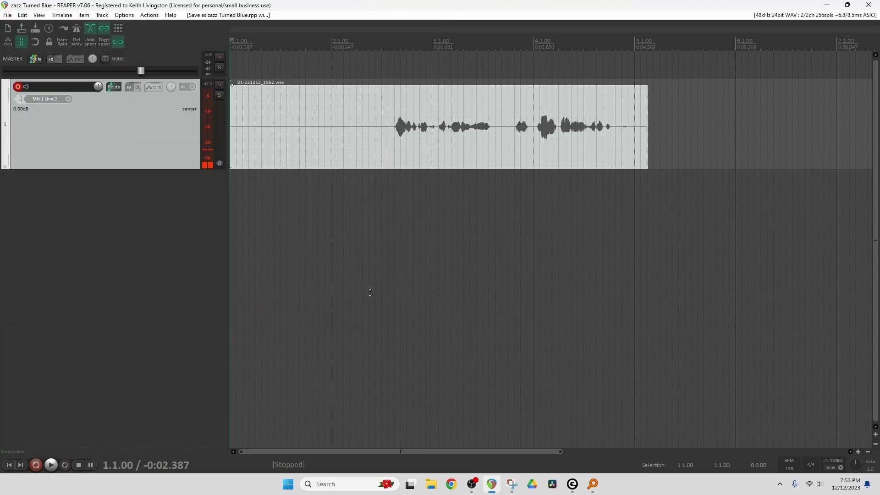
key(super+e)
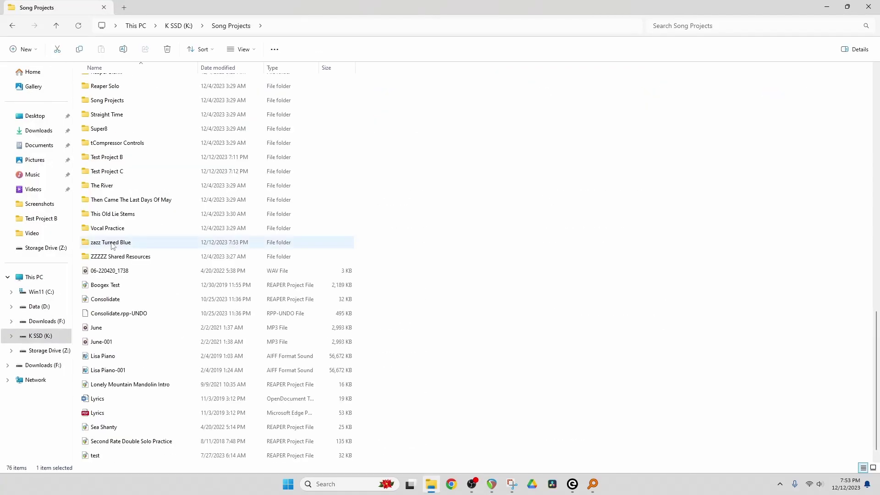
double_click(112, 244)
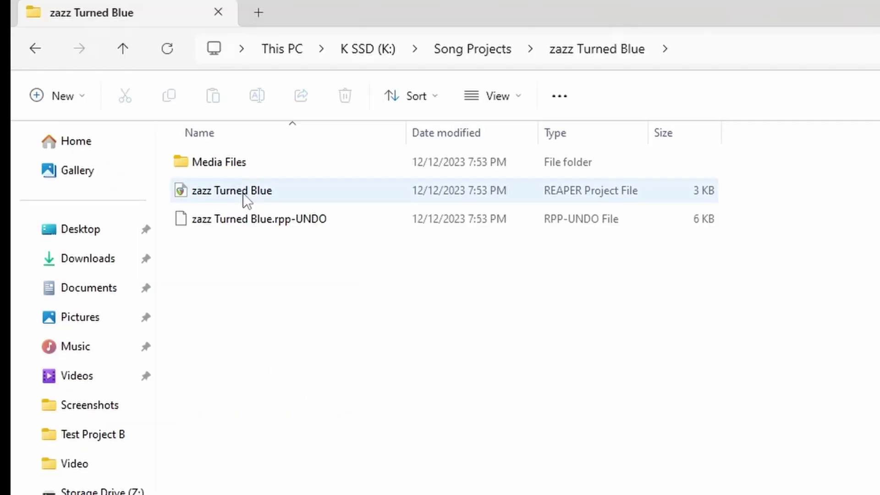
mouse_move(260, 226)
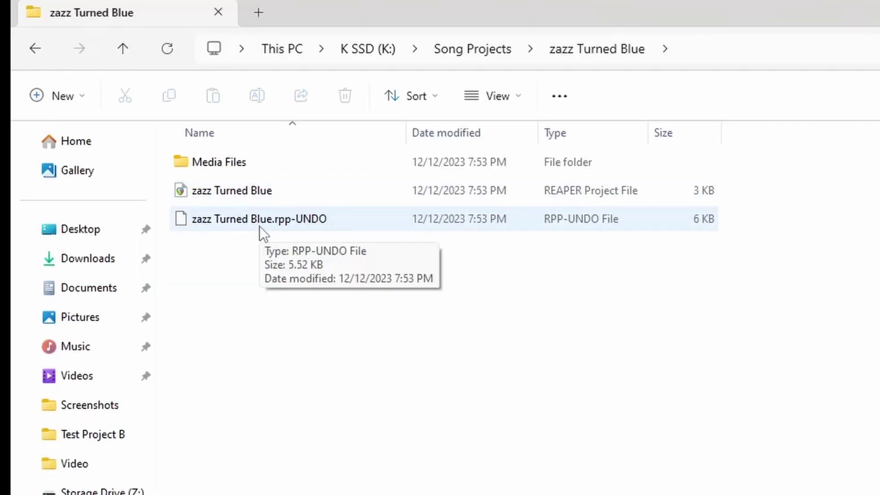
double_click(212, 161)
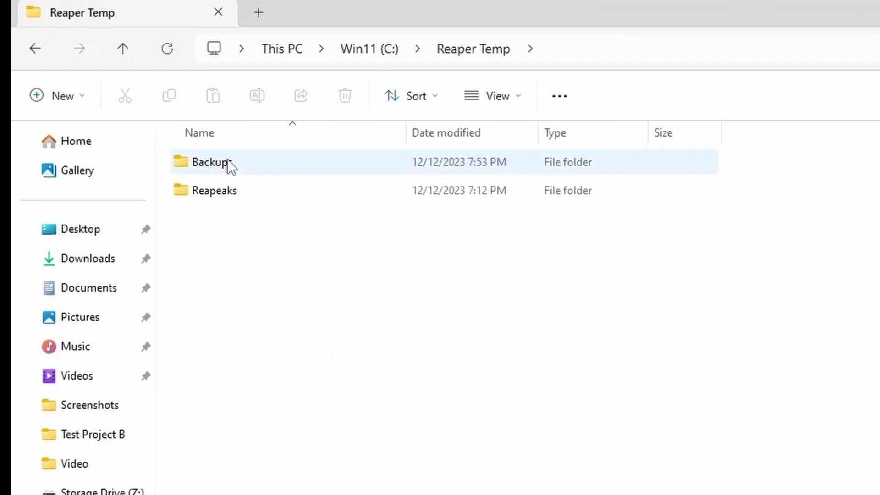
double_click(227, 158)
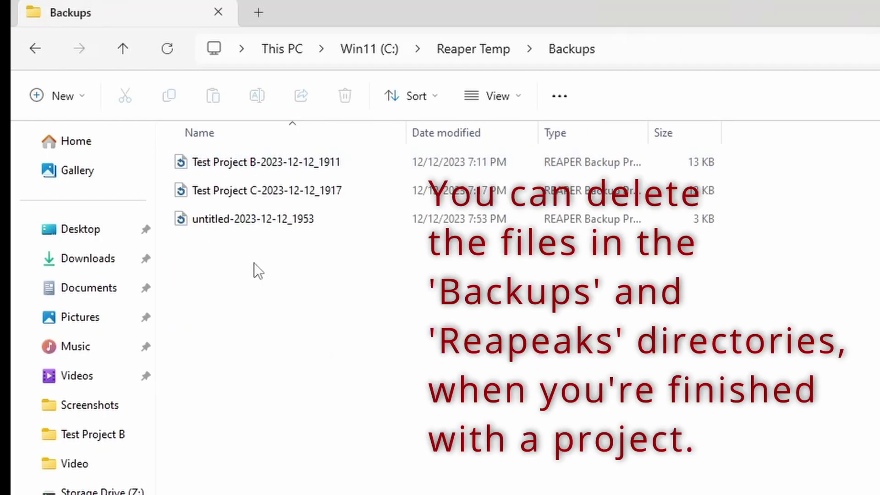